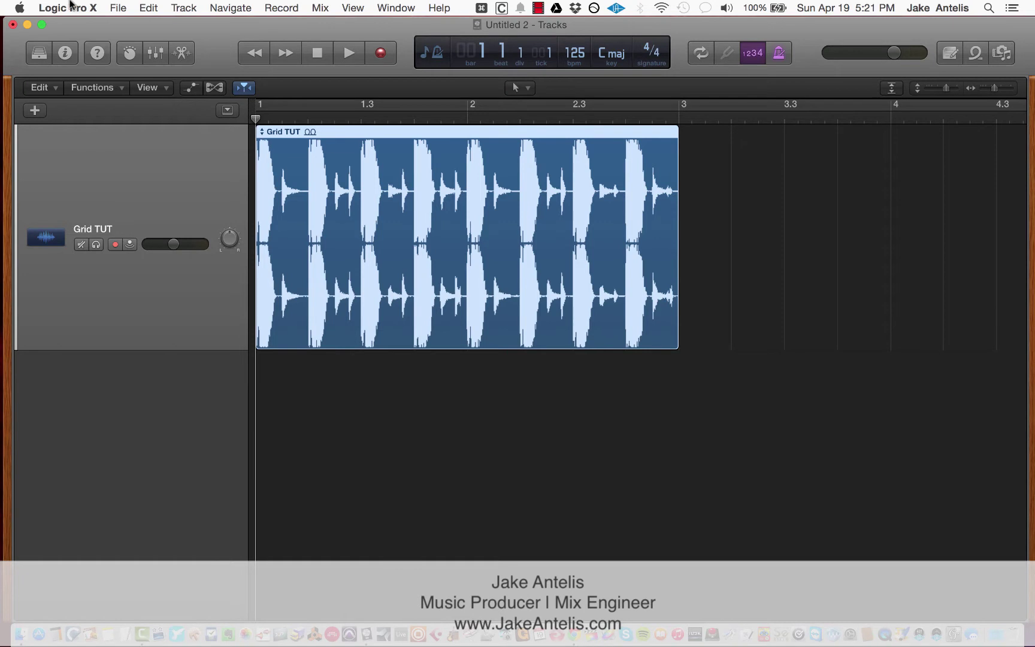
# Enable Show Advanced Tools in the advanced preferences and close the preferences window.
pyautogui.click(71, 7)
pyautogui.moveTo(82, 46)
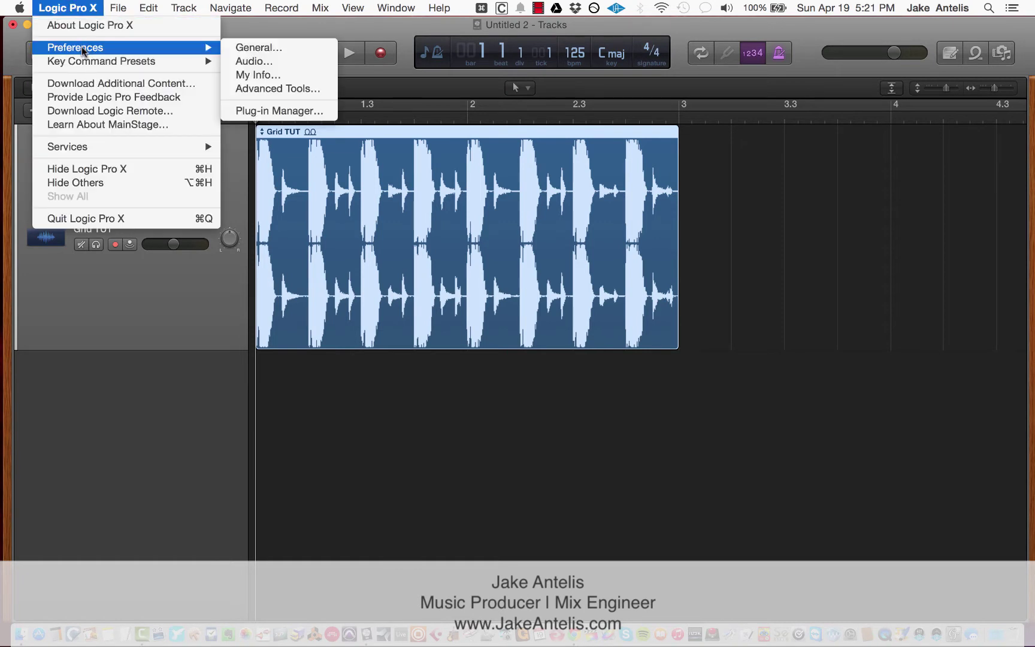
pyautogui.click(266, 89)
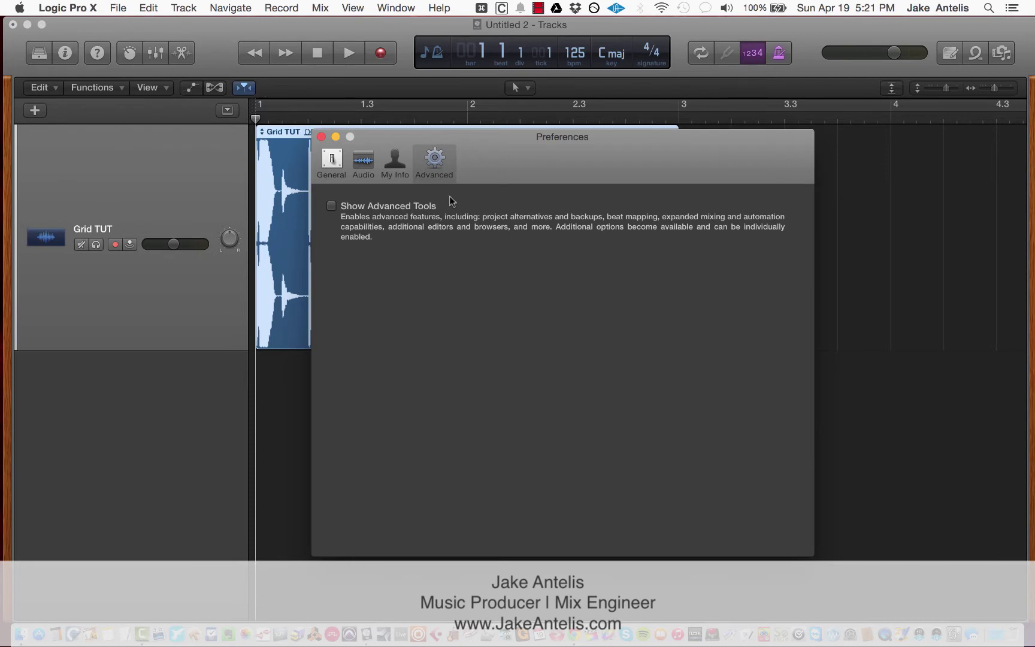
pyautogui.click(331, 207)
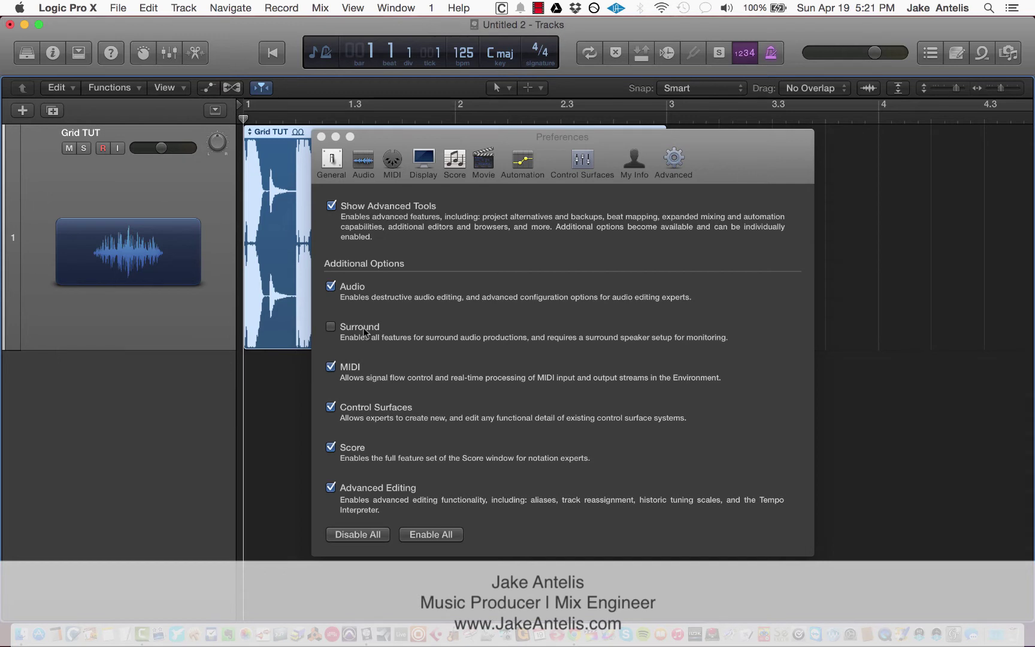
pyautogui.click(322, 137)
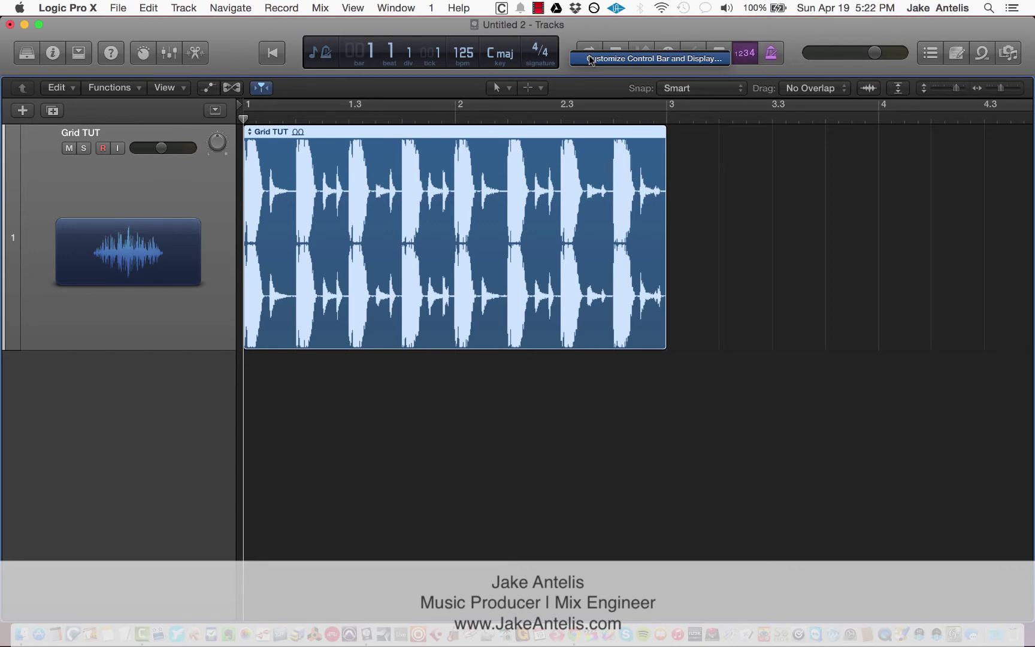
# Customize the control bar by setting its LCD display mode to Custom.
pyautogui.click(590, 58)
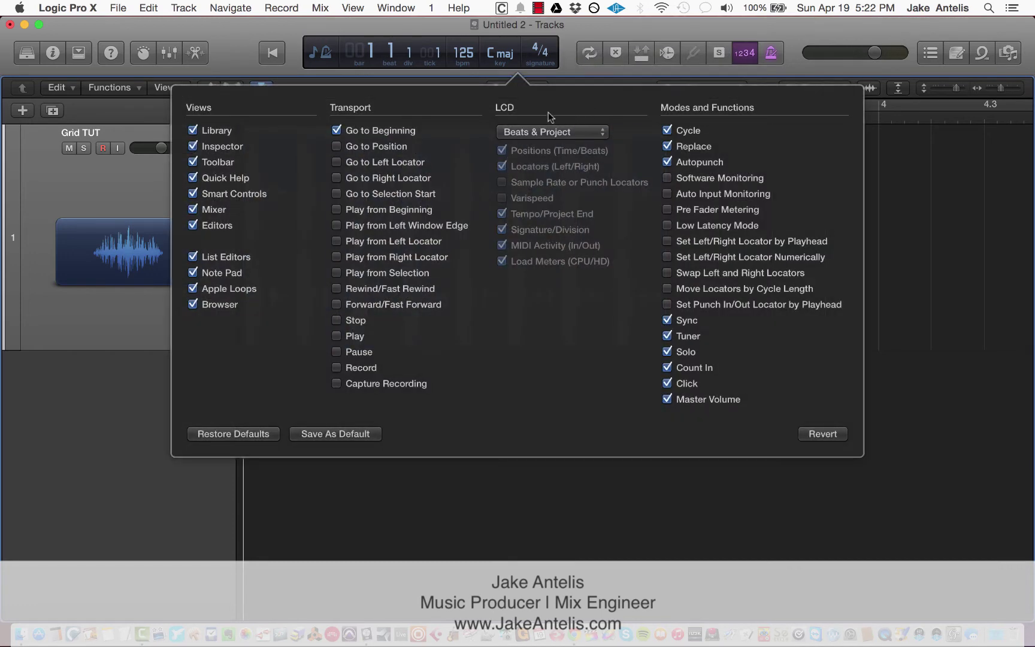
pyautogui.click(536, 133)
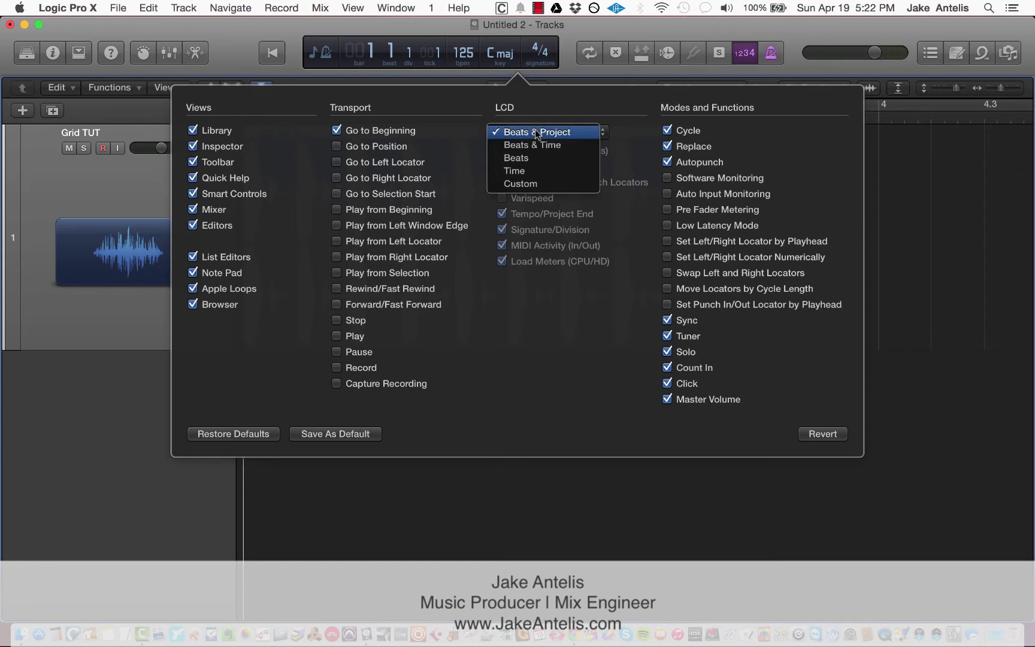
pyautogui.click(548, 182)
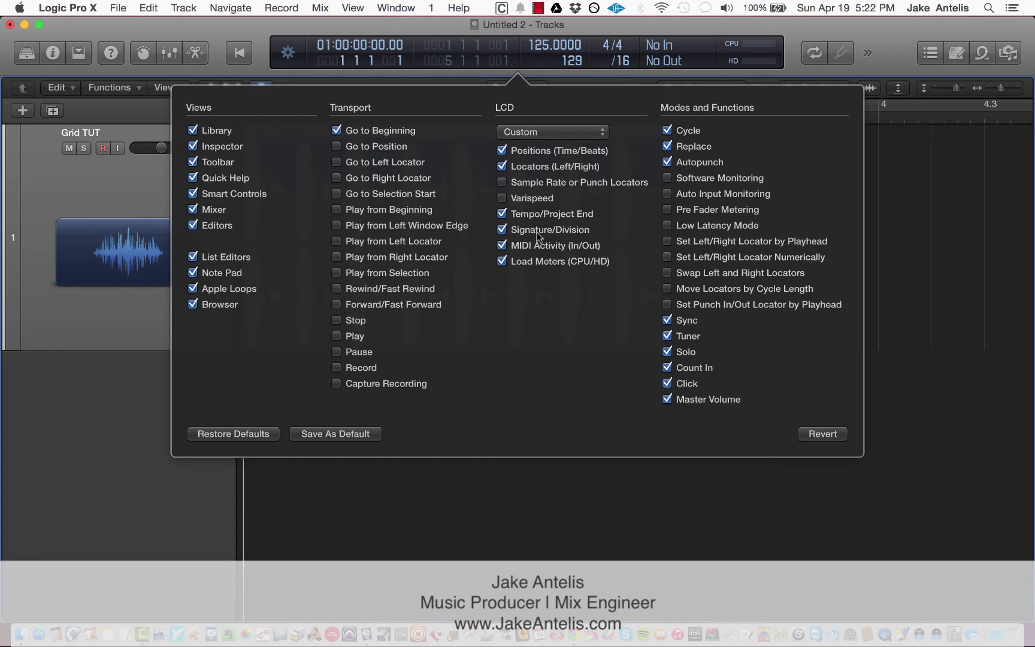
pyautogui.click(520, 500)
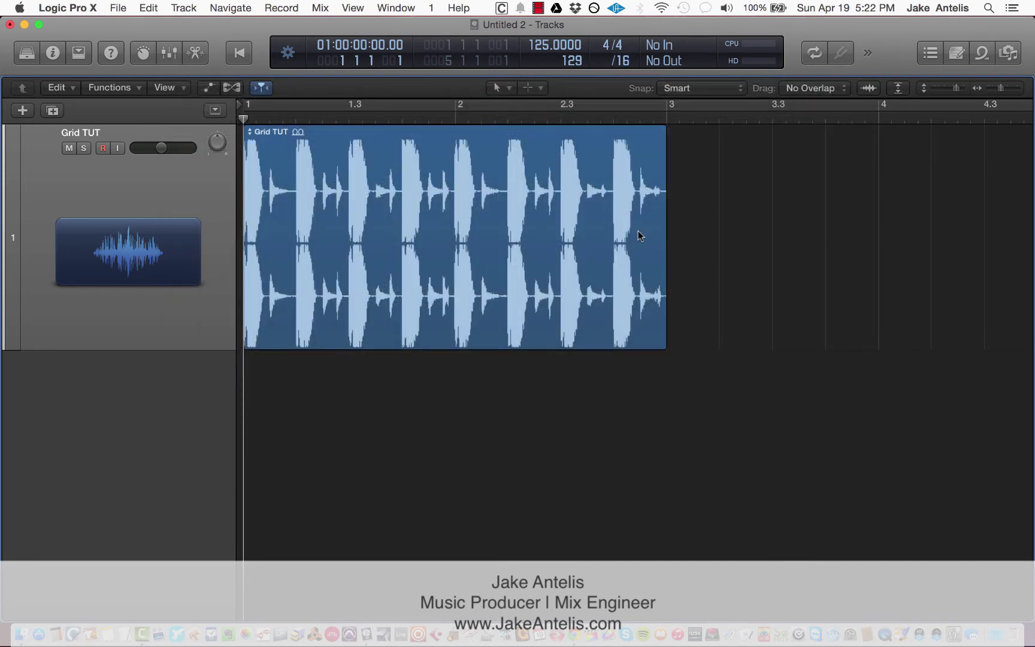
pyautogui.click(622, 60)
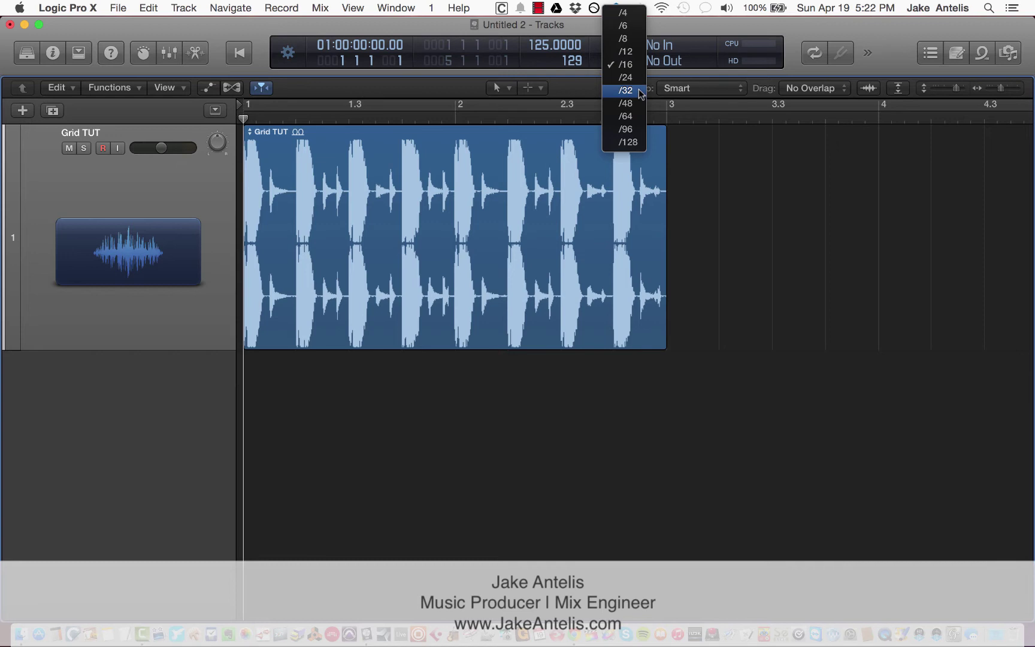
pyautogui.click(694, 146)
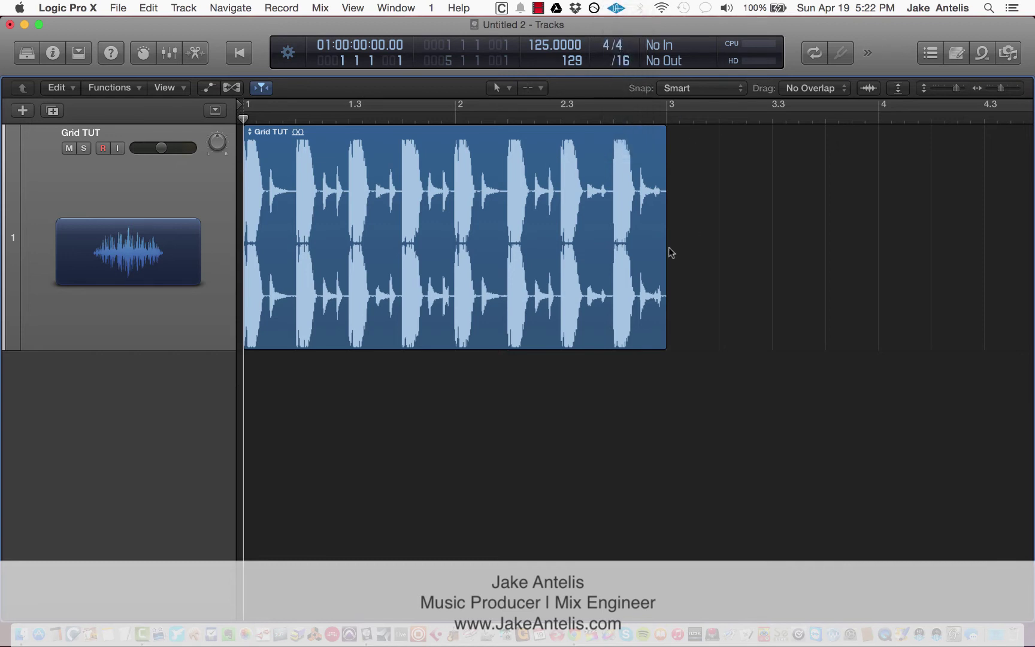
pyautogui.moveTo(663, 247)
pyautogui.mouseDown()
pyautogui.moveTo(625, 247)
pyautogui.moveTo(663, 249)
pyautogui.mouseUp()
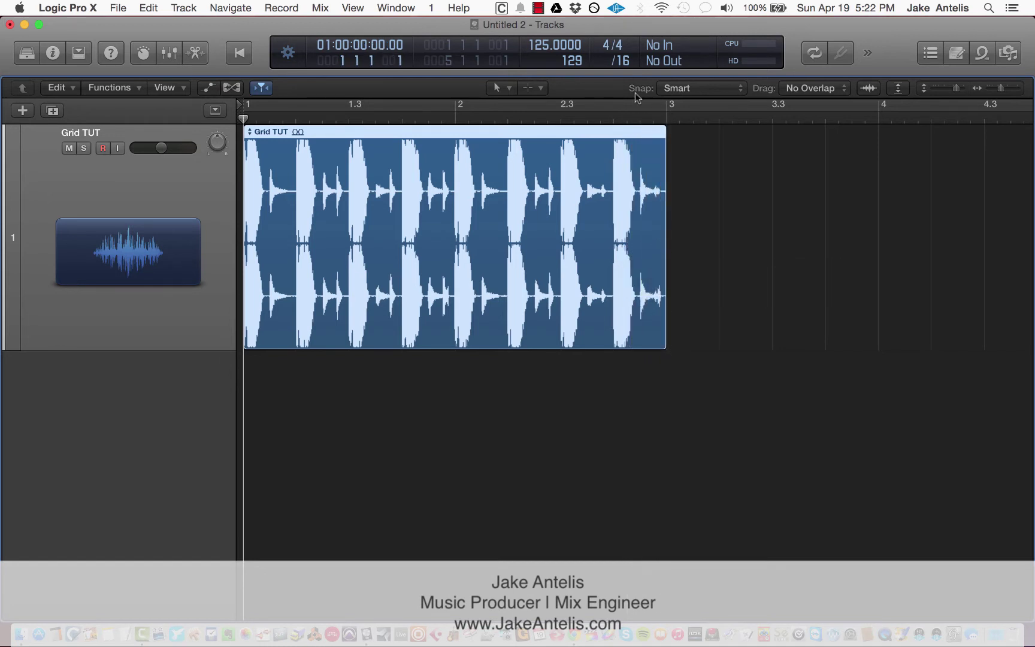
# Set the snap value to Division and make regions snap to absolute value.
pyautogui.click(667, 90)
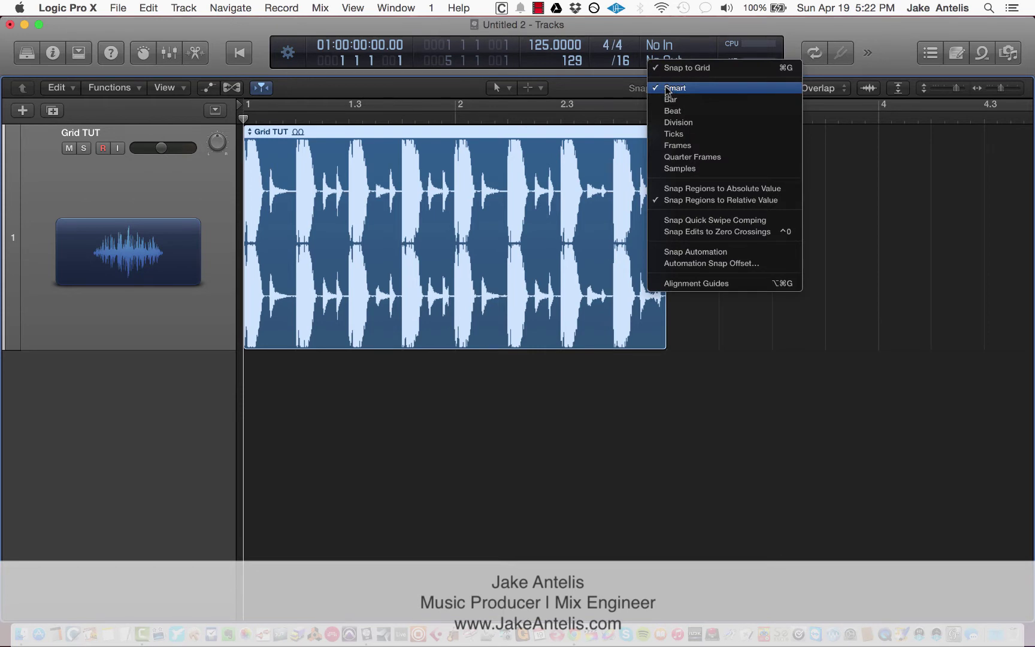
pyautogui.click(678, 123)
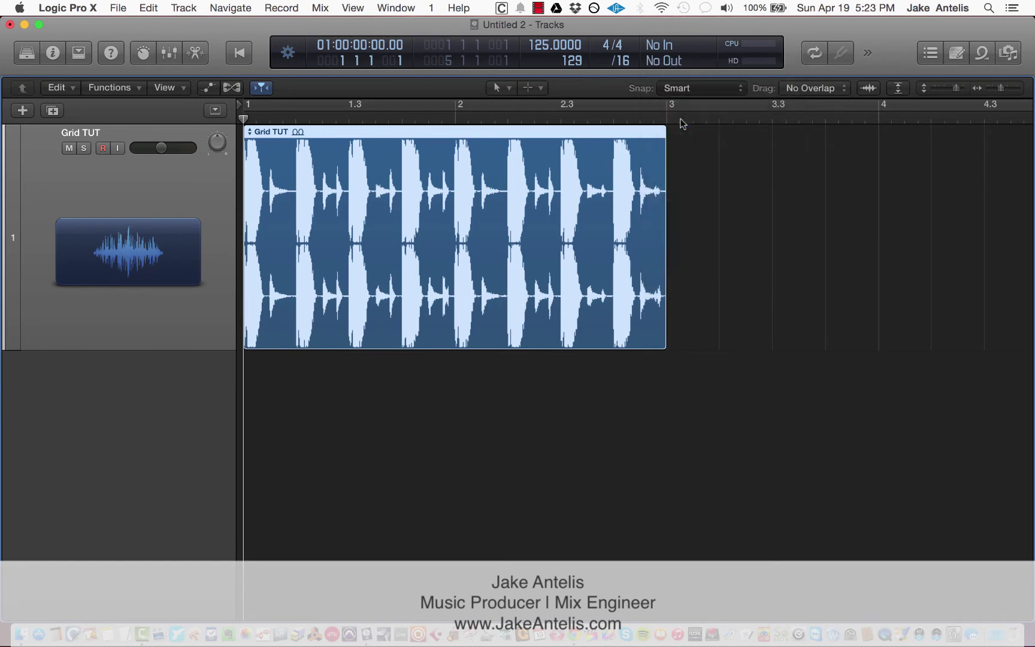
pyautogui.click(681, 90)
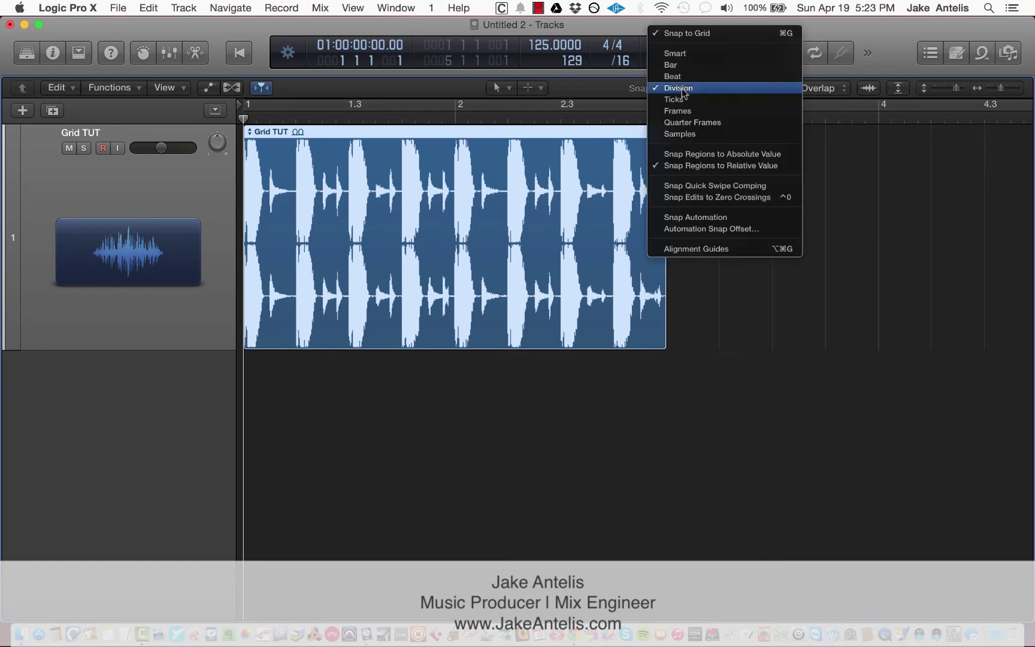
pyautogui.click(706, 156)
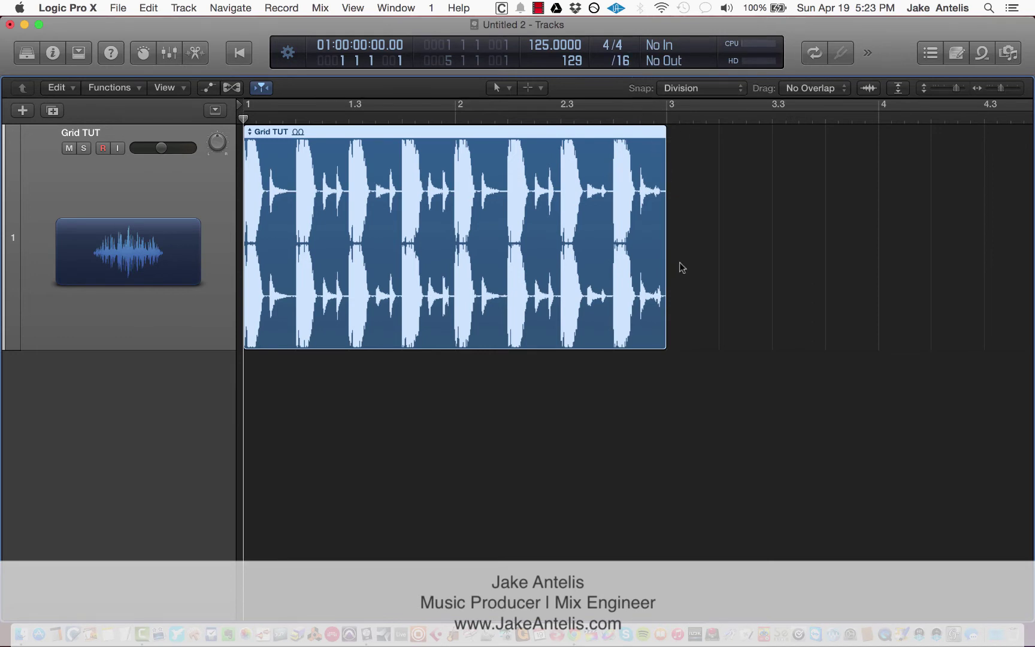
# Trim the end of the Grid TUT region by one beat, and with the division at /8 shorten it to bar 2.
pyautogui.moveTo(659, 333); pyautogui.dragTo(613, 333)
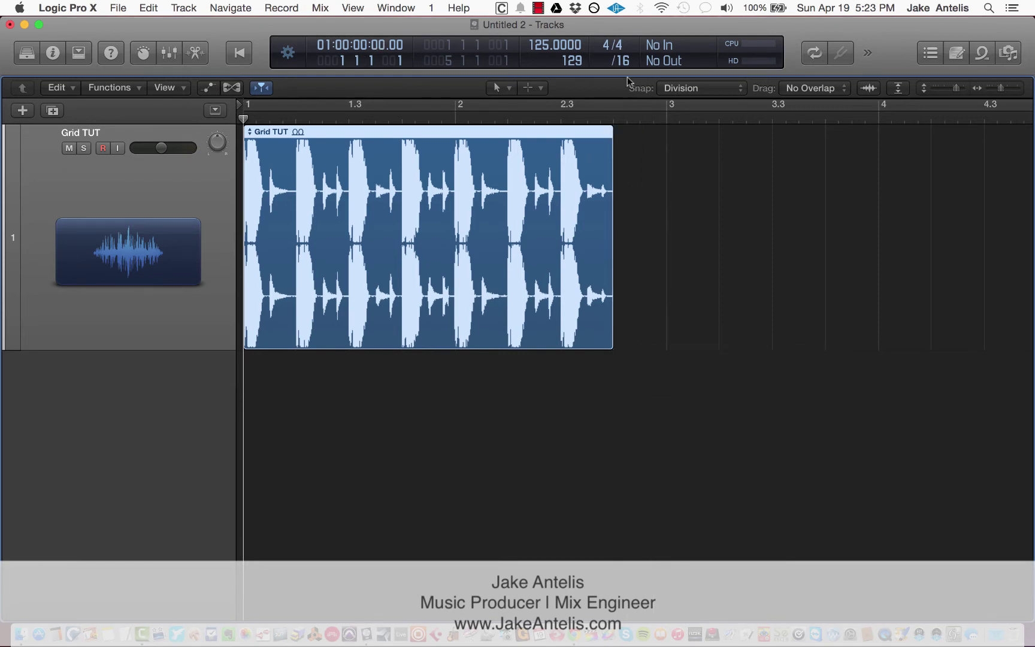
pyautogui.click(621, 60)
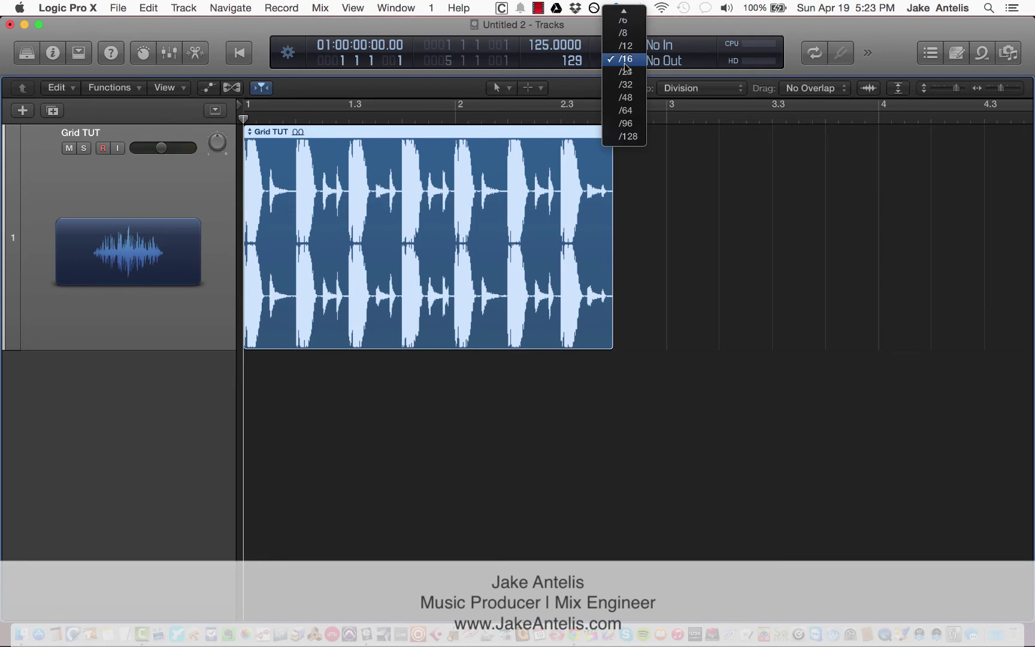
pyautogui.click(637, 33)
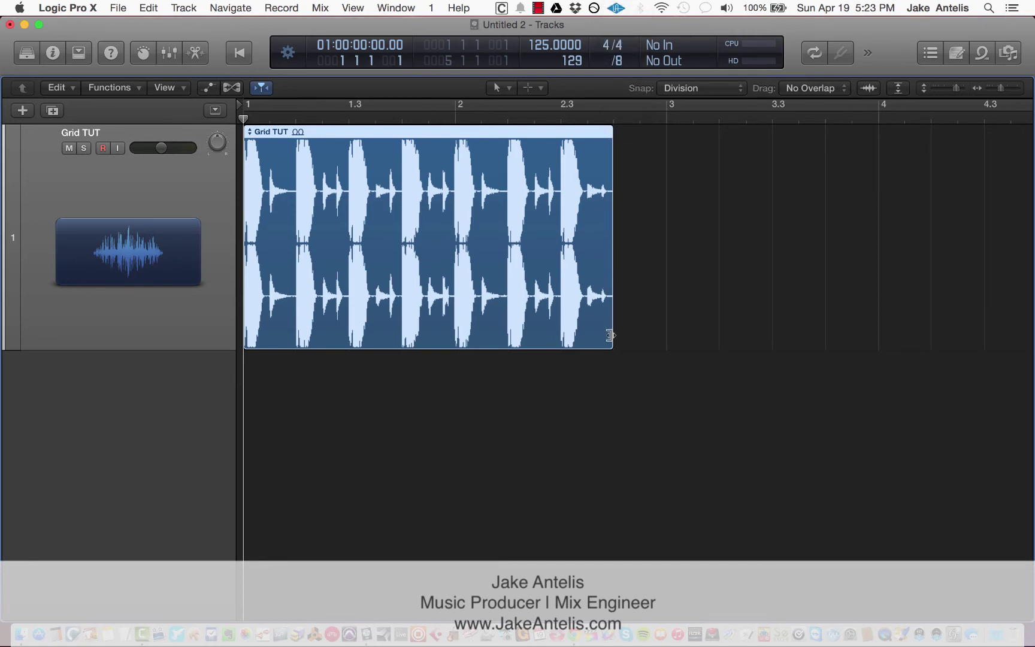
pyautogui.moveTo(609, 334); pyautogui.dragTo(460, 338)
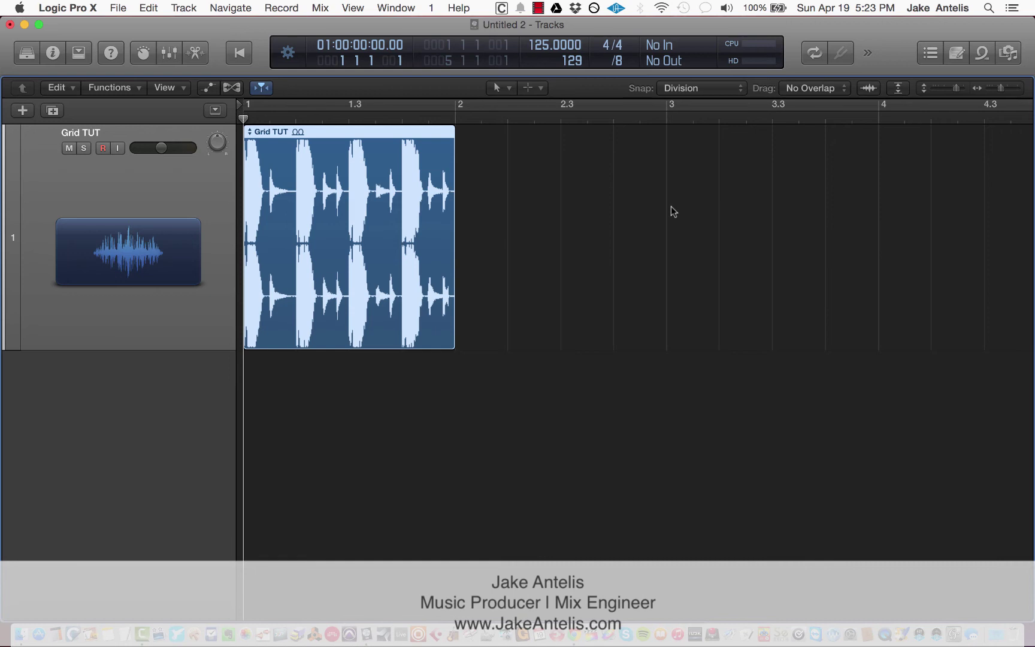
# Extend the Grid TUT region's end by one beat past bar 2 and trim it back to bar 2.
pyautogui.press('super')
pyautogui.moveTo(452, 289); pyautogui.dragTo(505, 288)
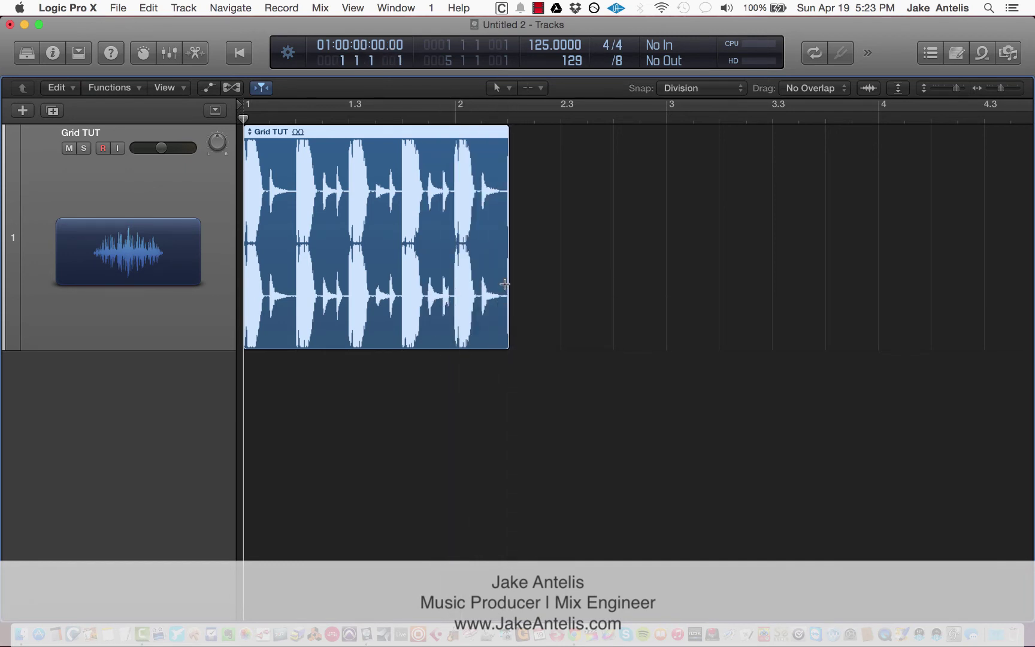
pyautogui.click(727, 94)
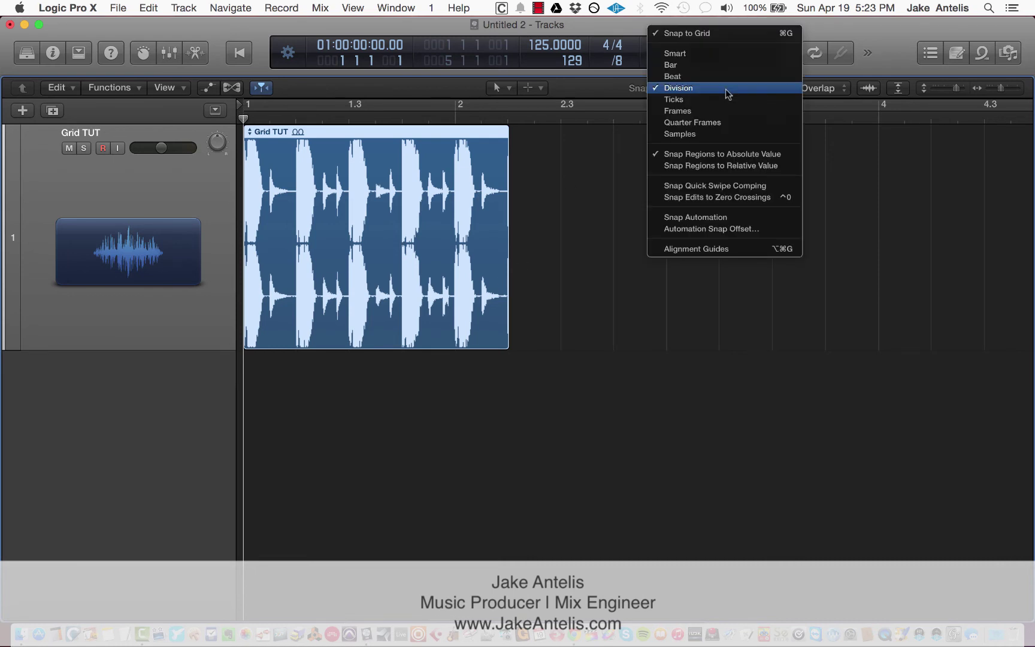
pyautogui.click(722, 154)
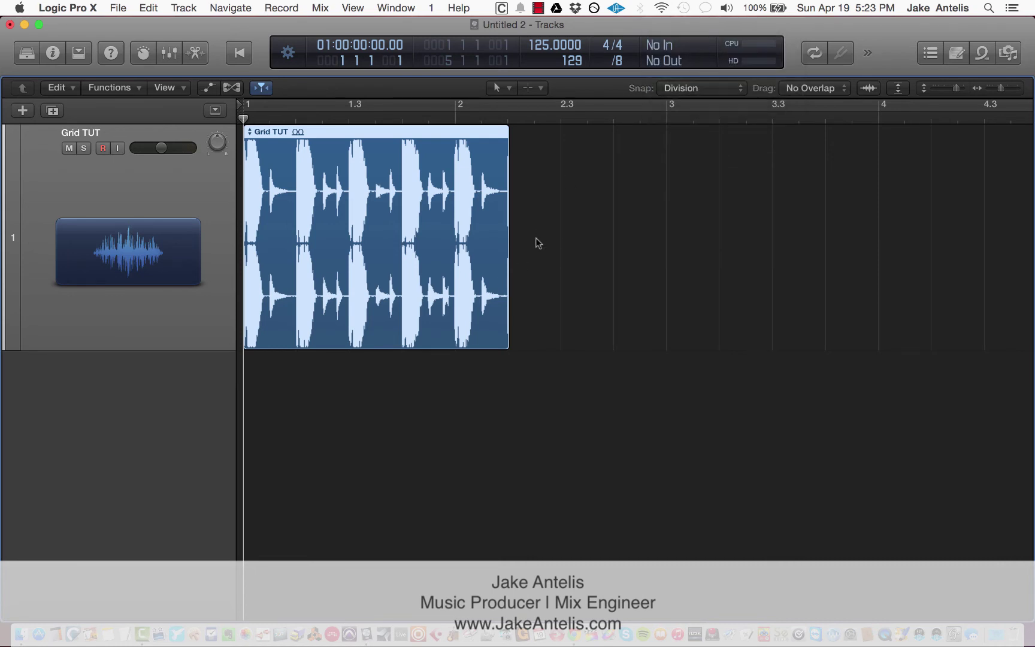
pyautogui.moveTo(499, 263); pyautogui.dragTo(464, 266)
# Set the grid division to /16 and check the snap options for Division and absolute value.
pyautogui.click(711, 88)
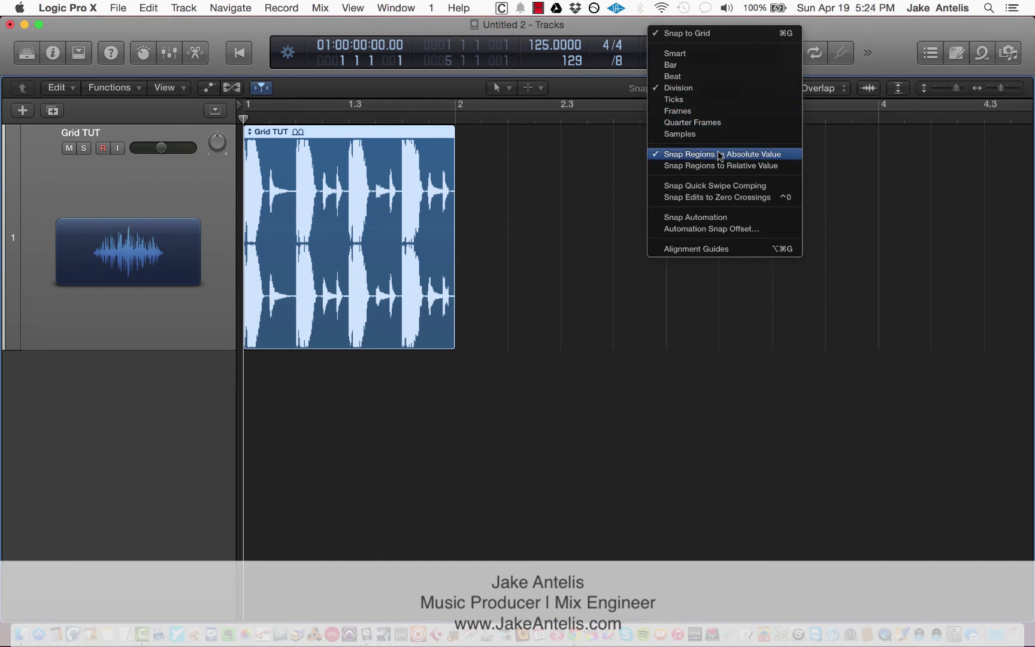
pyautogui.click(546, 271)
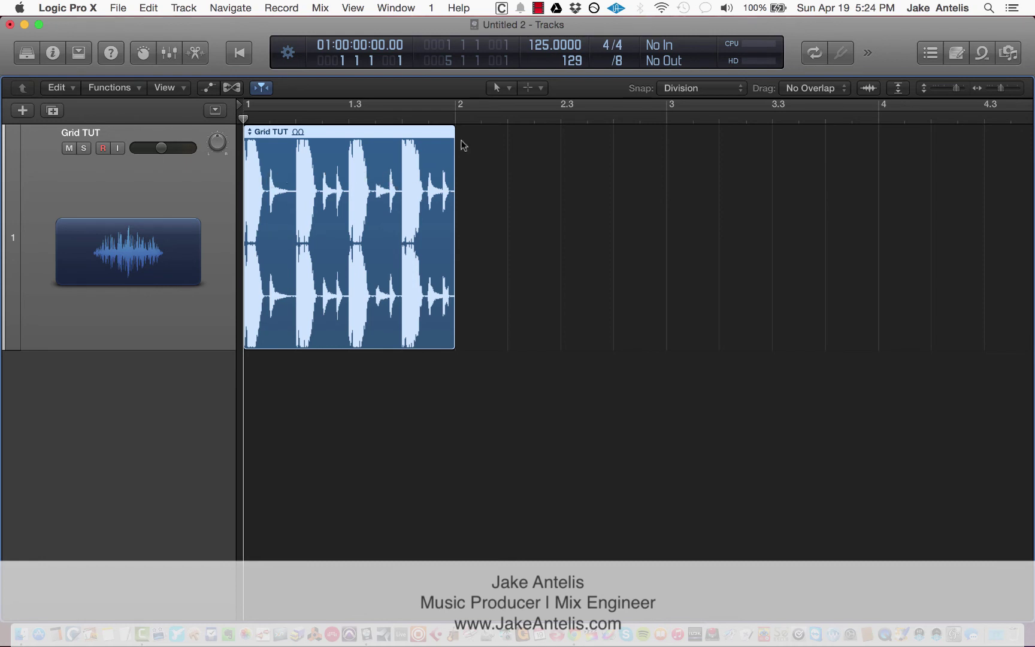
pyautogui.click(616, 60)
pyautogui.click(625, 83)
pyautogui.click(680, 88)
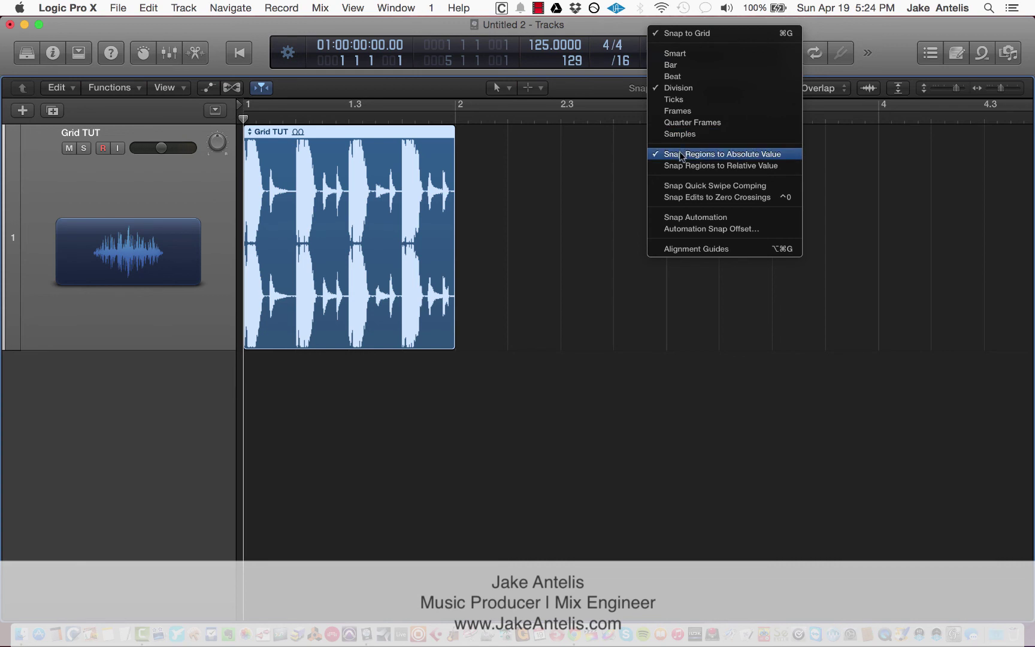
pyautogui.click(527, 271)
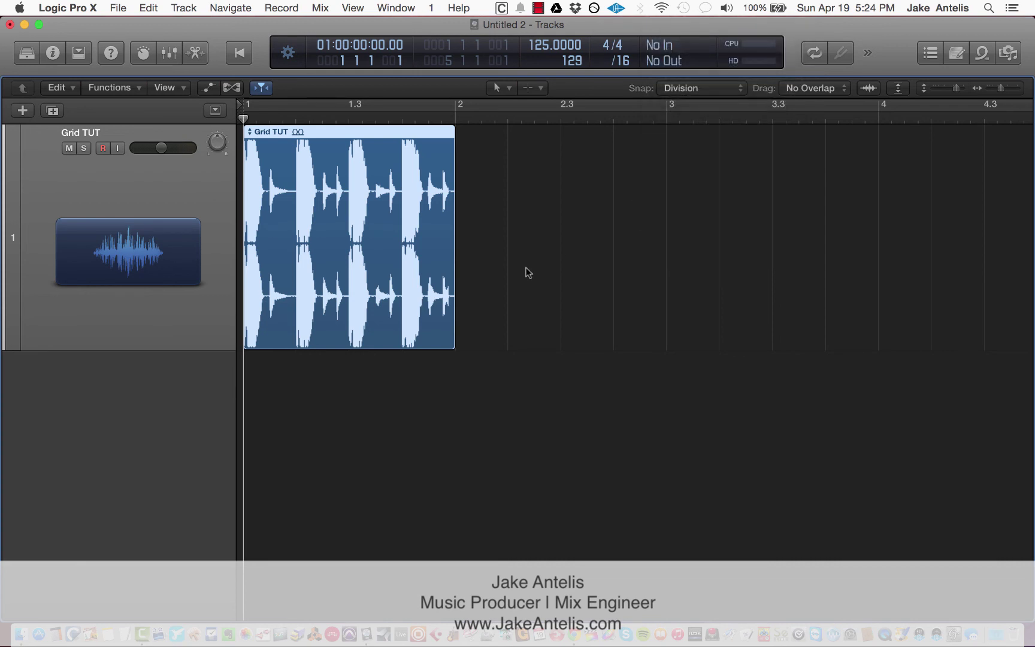
# Delete the Grid TUT region and save the project as a template named Grid Temp Session.
pyautogui.press('Delete')
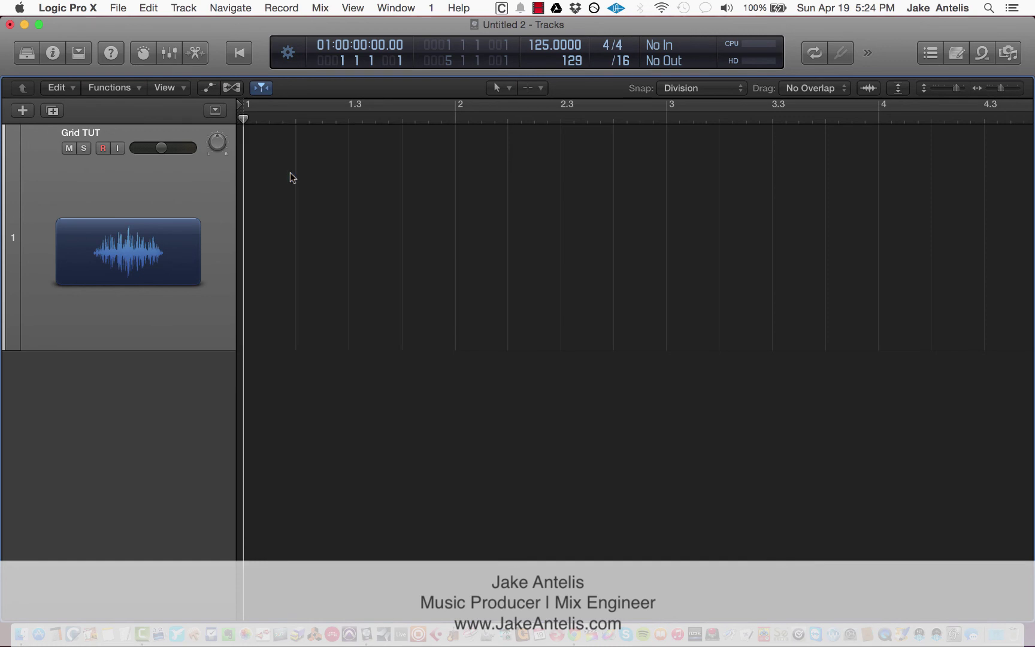
pyautogui.click(118, 8)
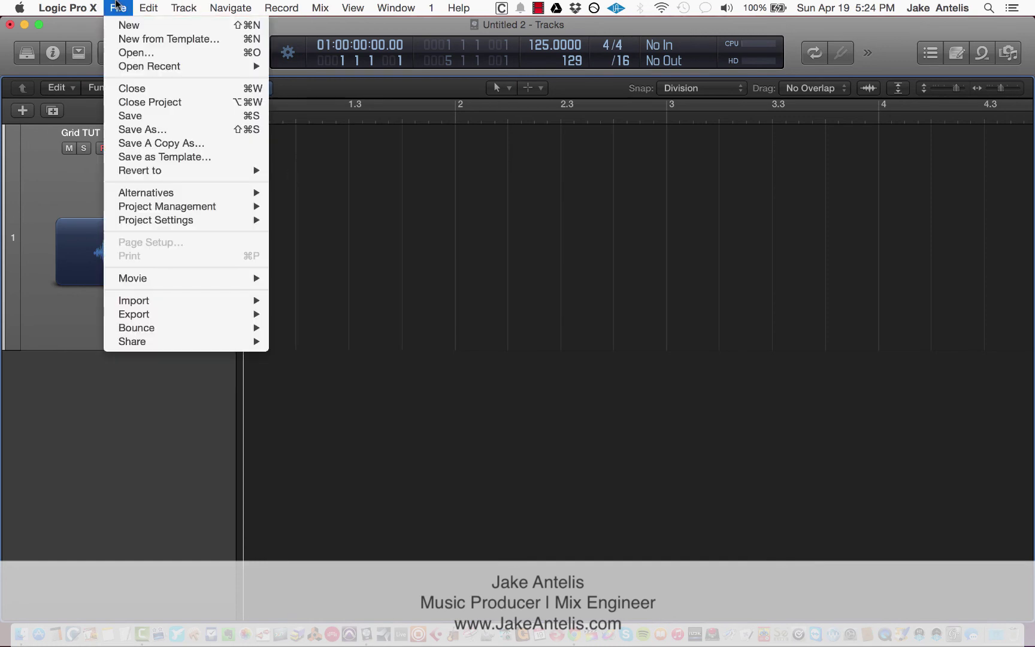
pyautogui.click(161, 150)
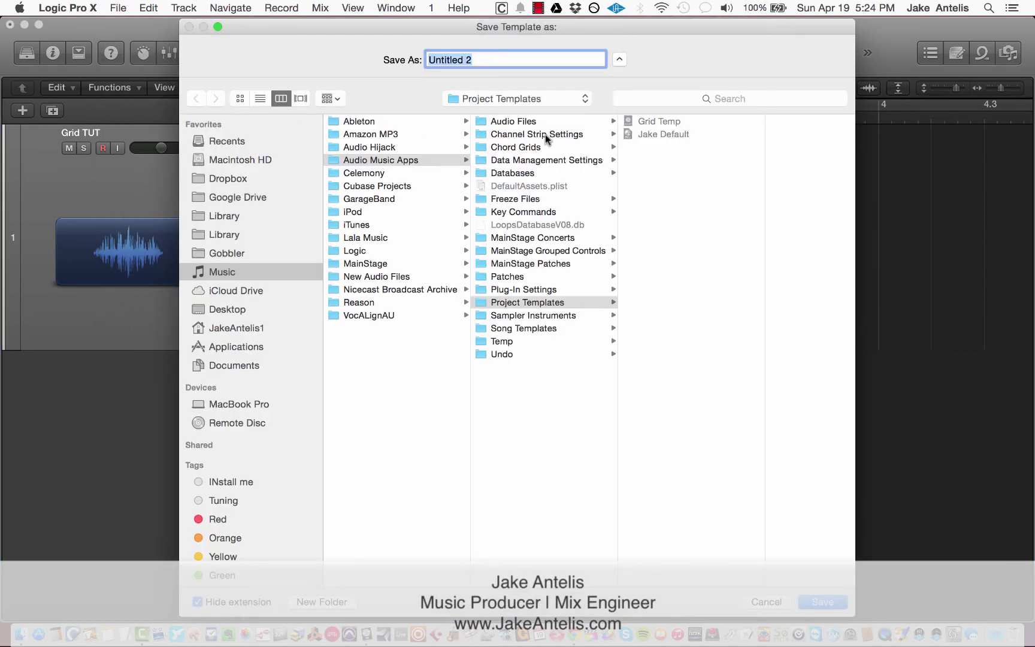
pyautogui.write('Grid Temp Session')
pyautogui.press('Return')
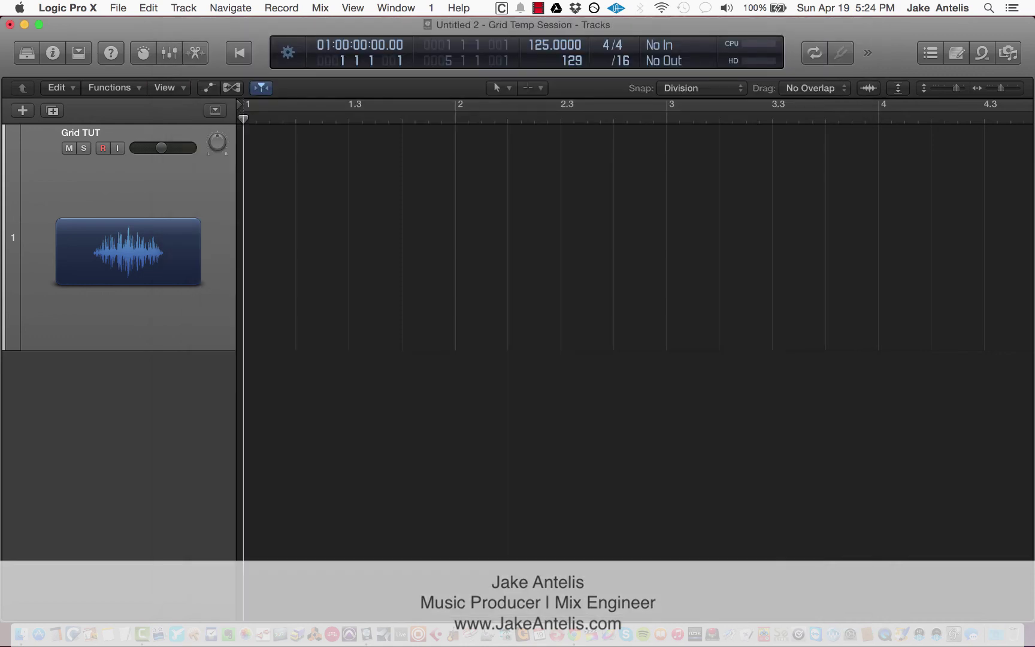
# Close the current project and create a new one from the Grid Temp Session template.
pyautogui.press('super+w')
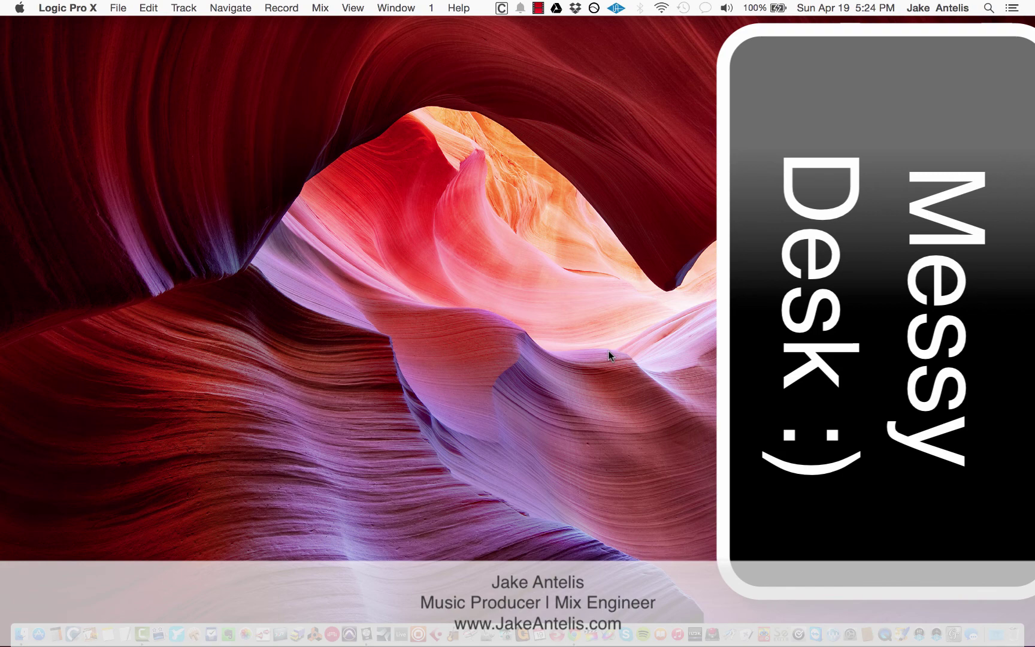
pyautogui.press('super+n')
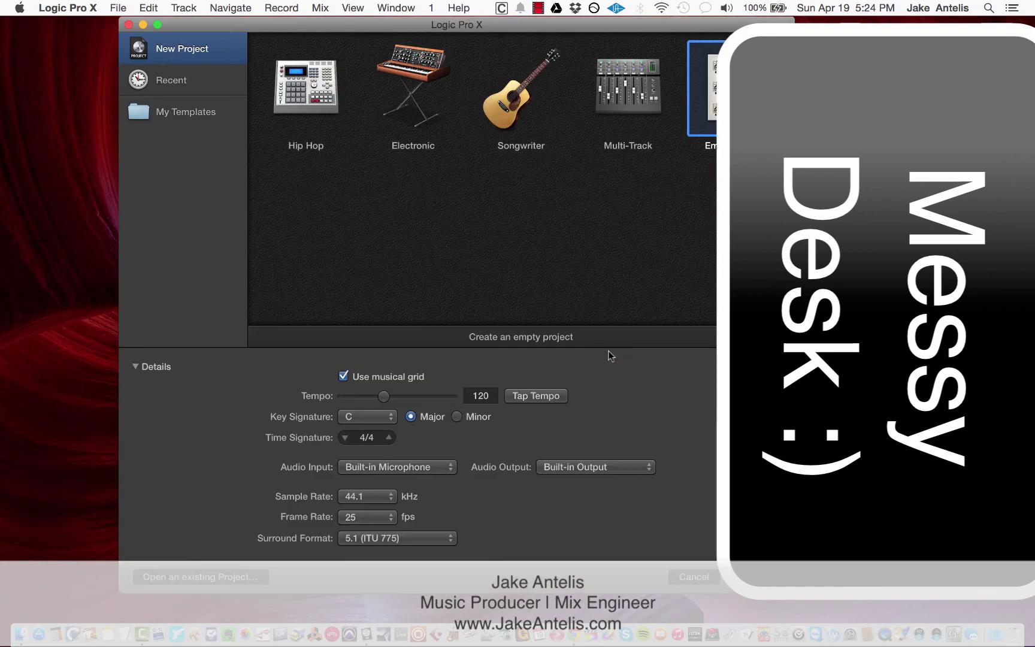
pyautogui.click(210, 115)
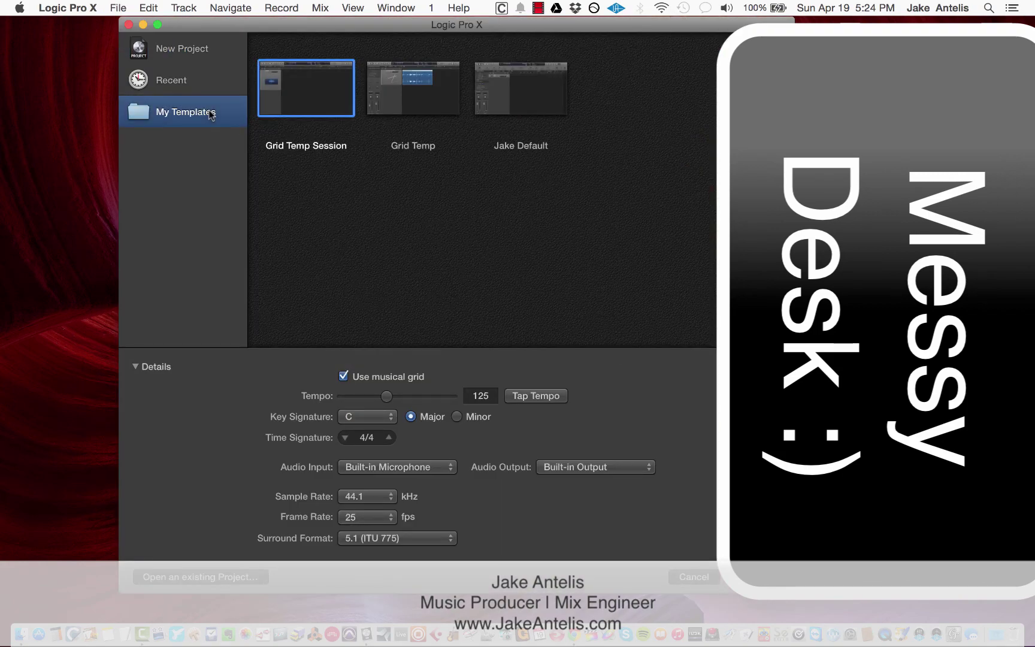
pyautogui.doubleClick(302, 87)
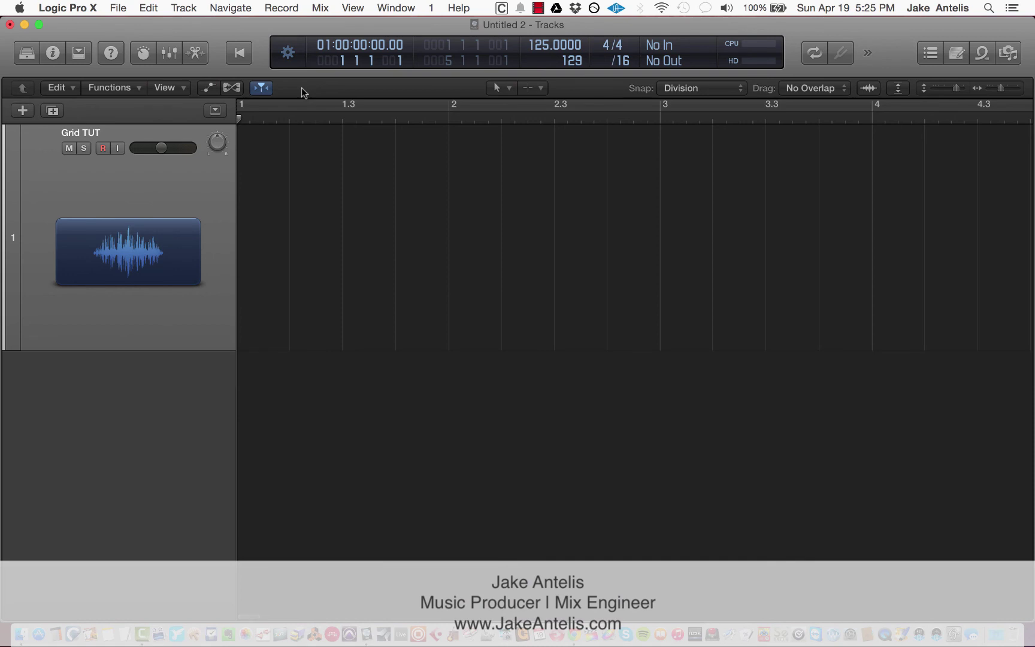
# Check the new project's snap options and save the project as Session 2 in the Logic folder.
pyautogui.click(683, 88)
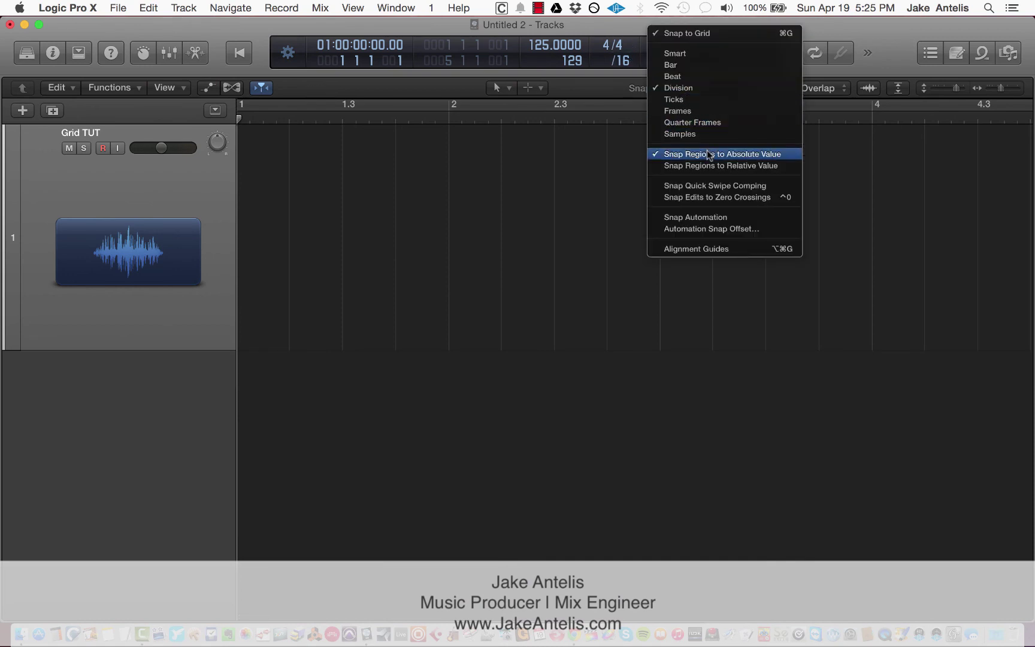
pyautogui.click(489, 213)
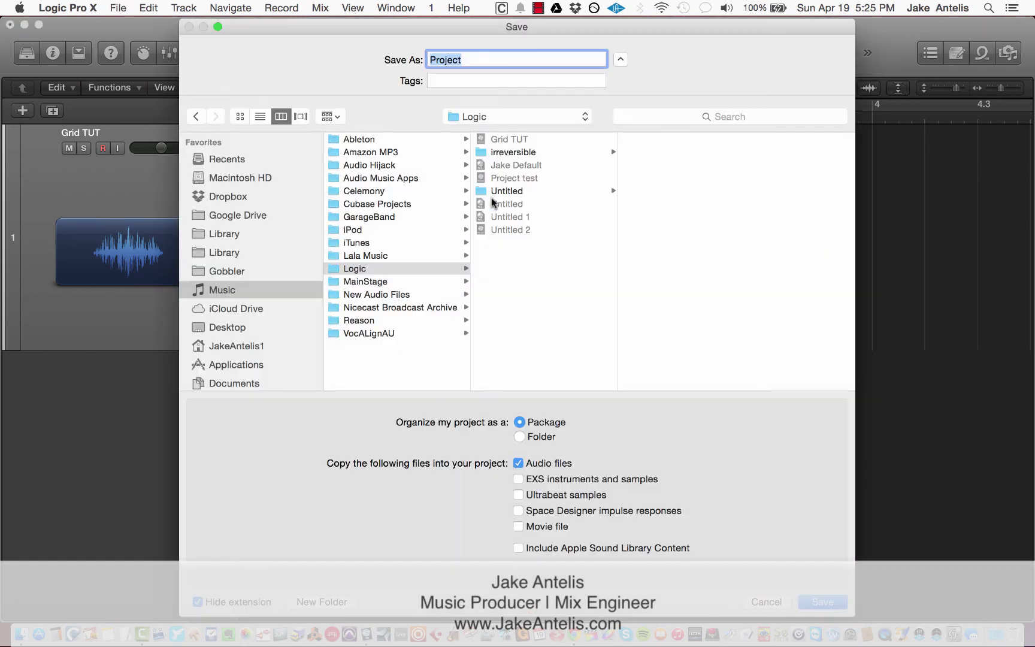
pyautogui.press('BackSpace')
pyautogui.write('Session 2')
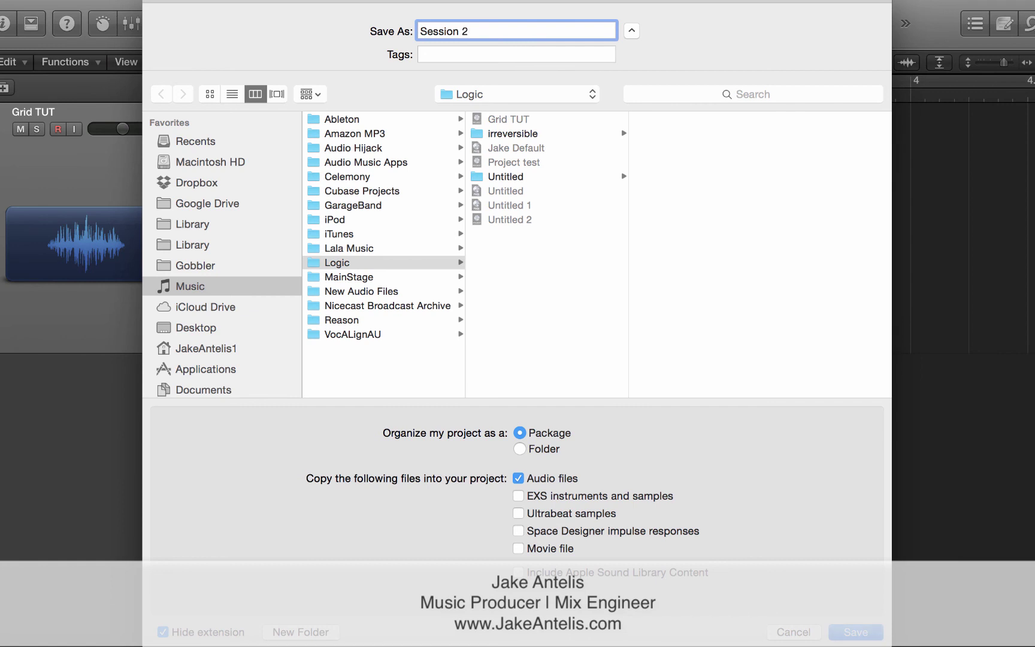
pyautogui.press('Return')
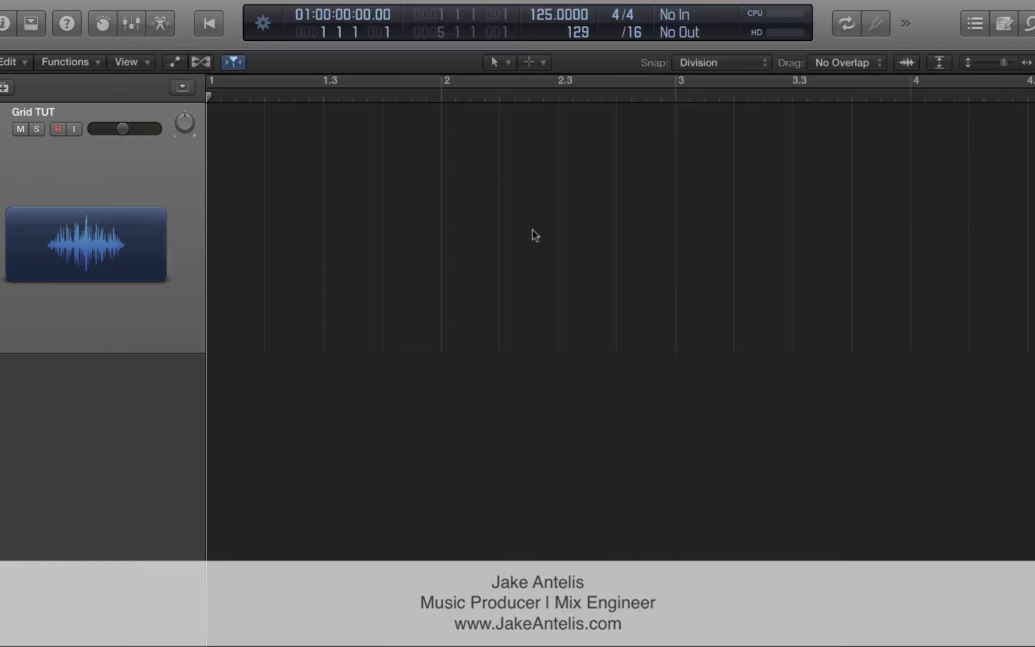